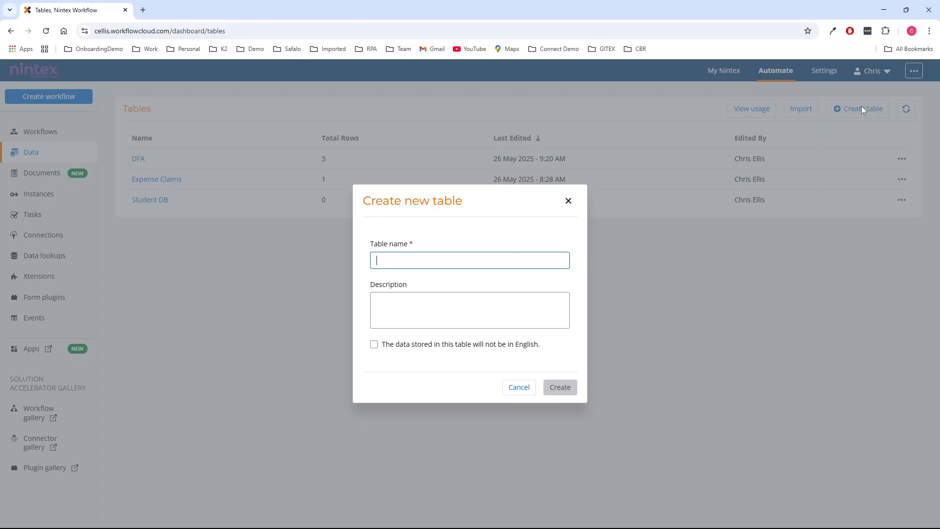
- Create a new table named SE MVP Awards
{"action": "type", "text": "SE"}
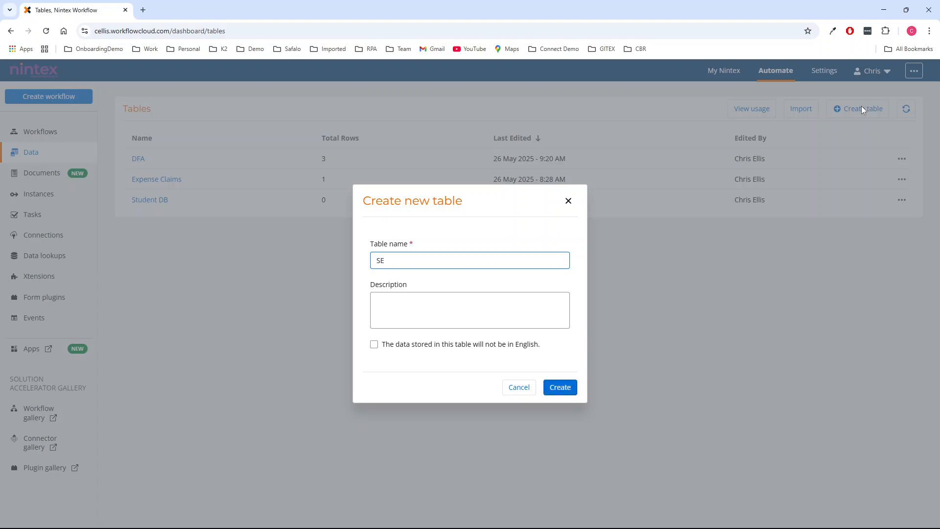
{"action": "type", "text": " MVP Awards"}
{"action": "left_click", "coordinate": [557, 388]}
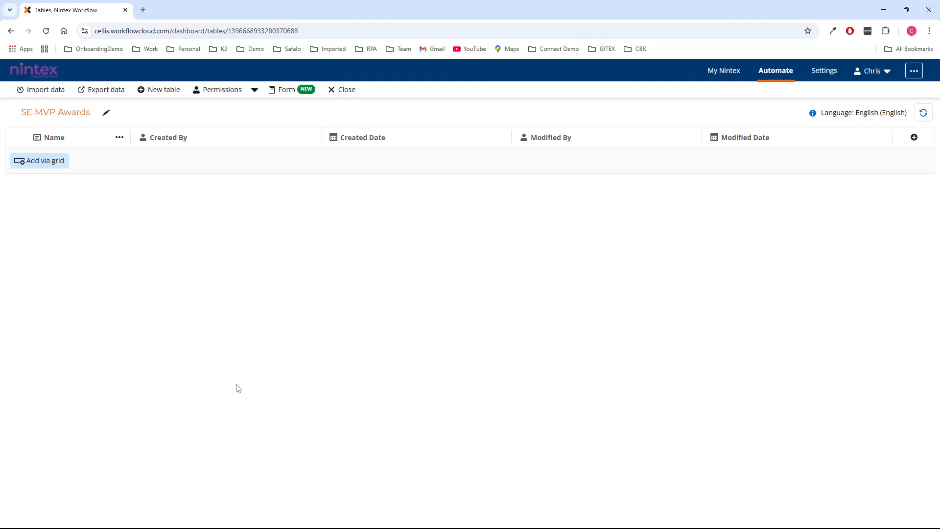
- Add an Integer column named Points with range validation from a minimum of 1 to a maximum of 10
{"action": "left_click", "coordinate": [914, 138]}
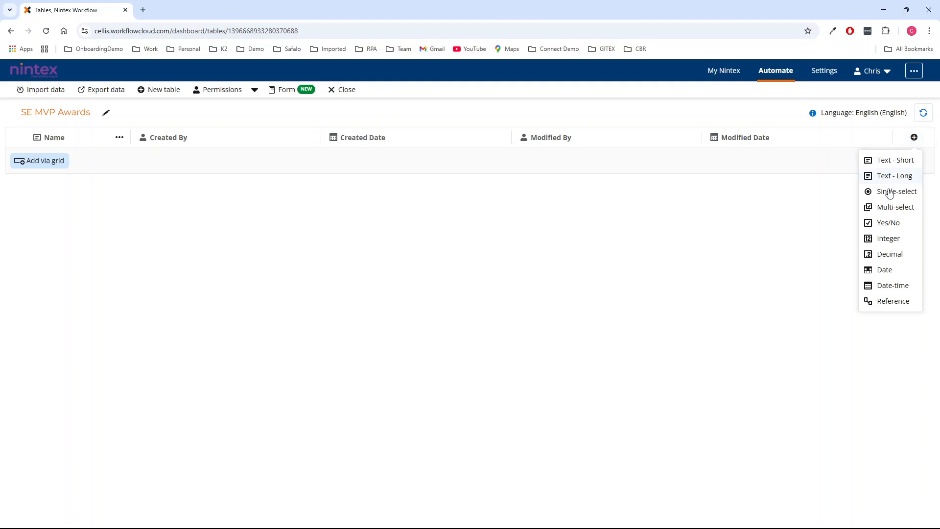
{"action": "left_click", "coordinate": [888, 239]}
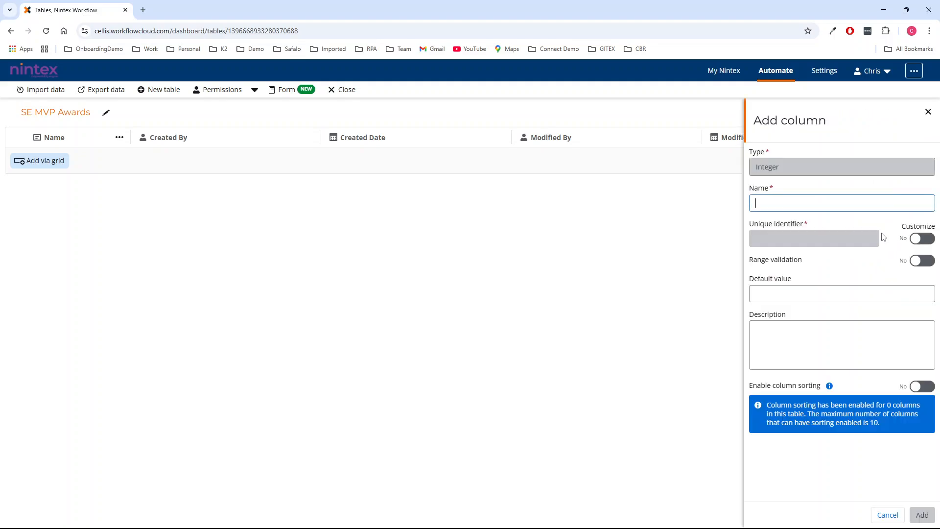
{"action": "type", "text": "Points"}
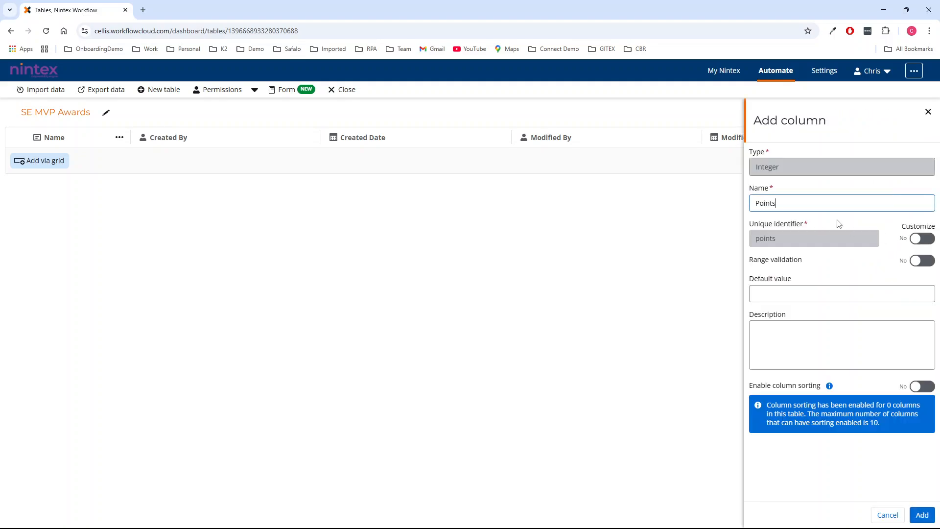
{"action": "left_click", "coordinate": [922, 261]}
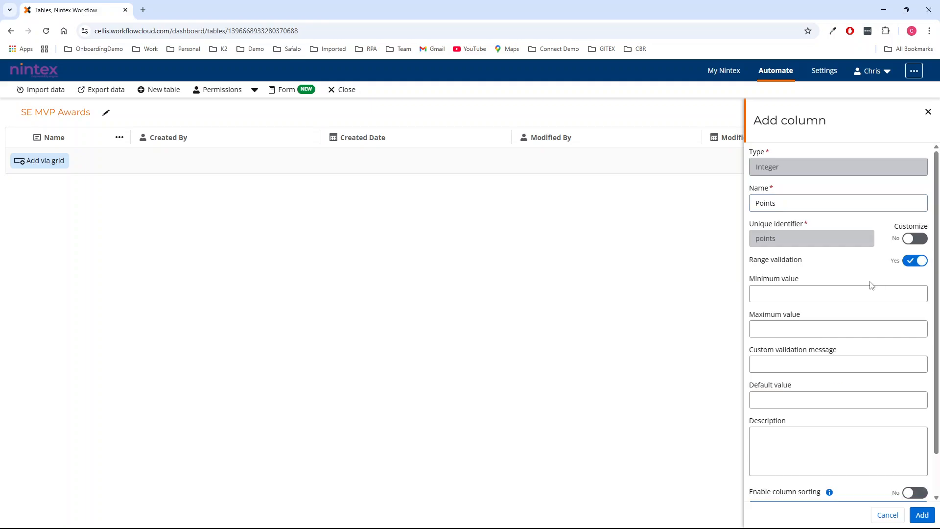
{"action": "left_click", "coordinate": [863, 294]}
{"action": "left_click", "coordinate": [839, 329]}
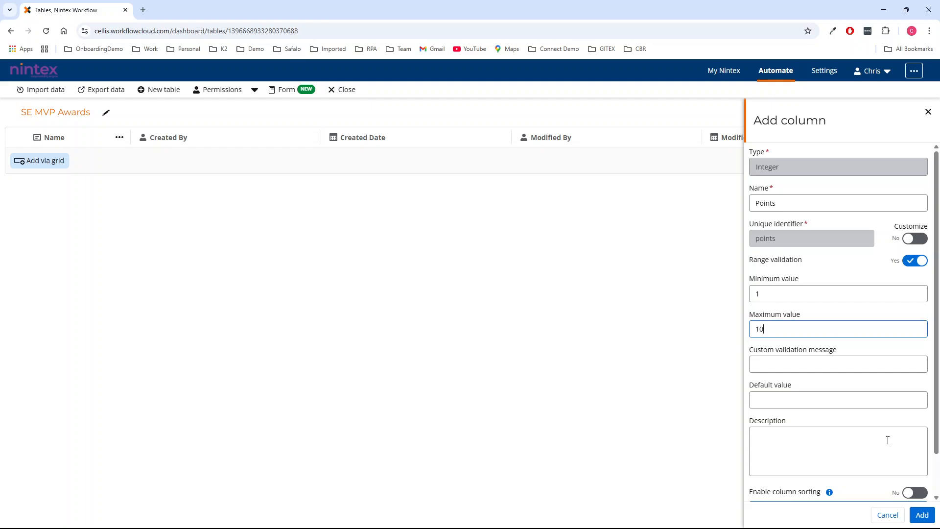
{"action": "left_click", "coordinate": [925, 516]}
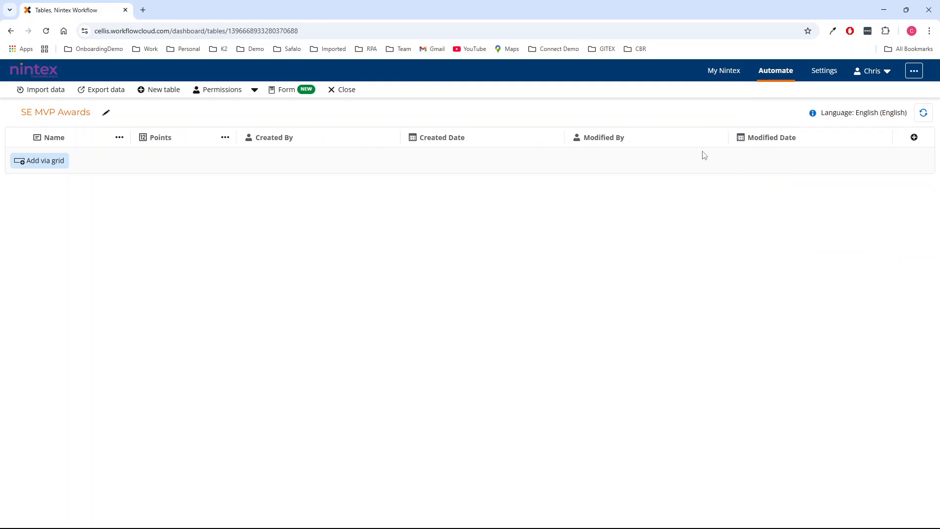
- Add a Text - Long column named Justification to the table
{"action": "left_click", "coordinate": [913, 137]}
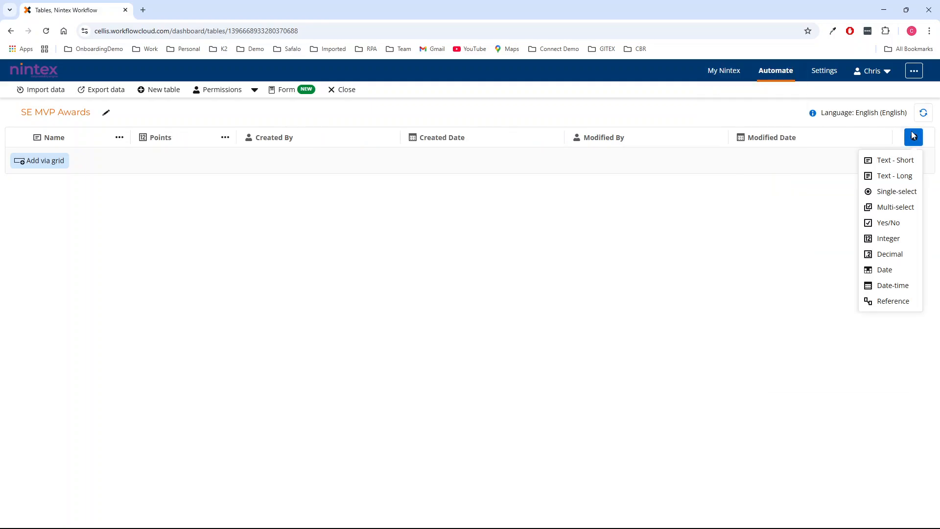
{"action": "left_click", "coordinate": [902, 176]}
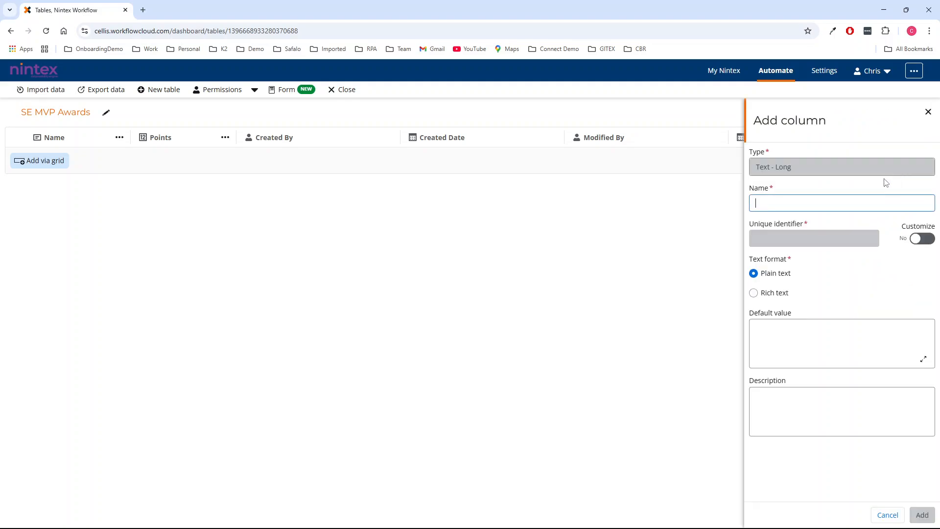
{"action": "type", "text": "Just"}
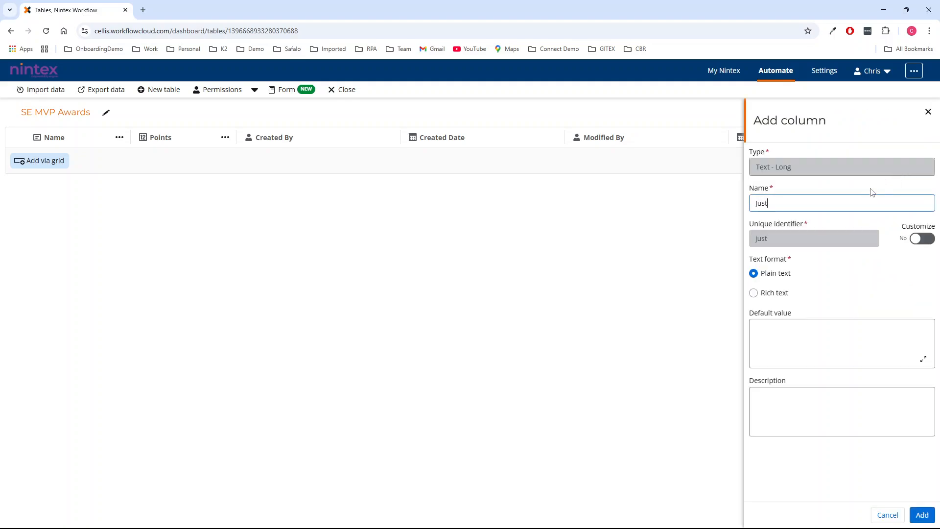
{"action": "type", "text": "ification"}
{"action": "left_click", "coordinate": [922, 515]}
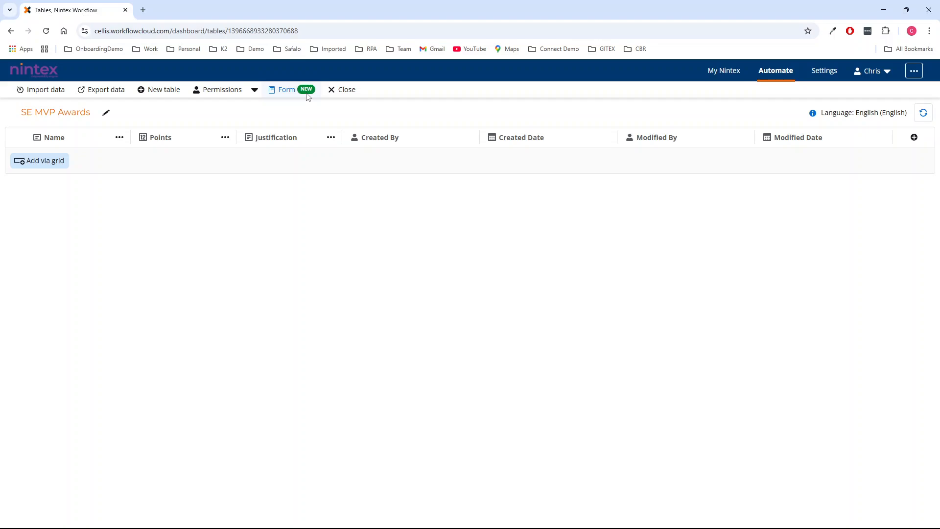
- Read the What's new announcement on Table Forms and its help documentation, and return to the SE MVP Awards table
{"action": "left_click", "coordinate": [918, 72]}
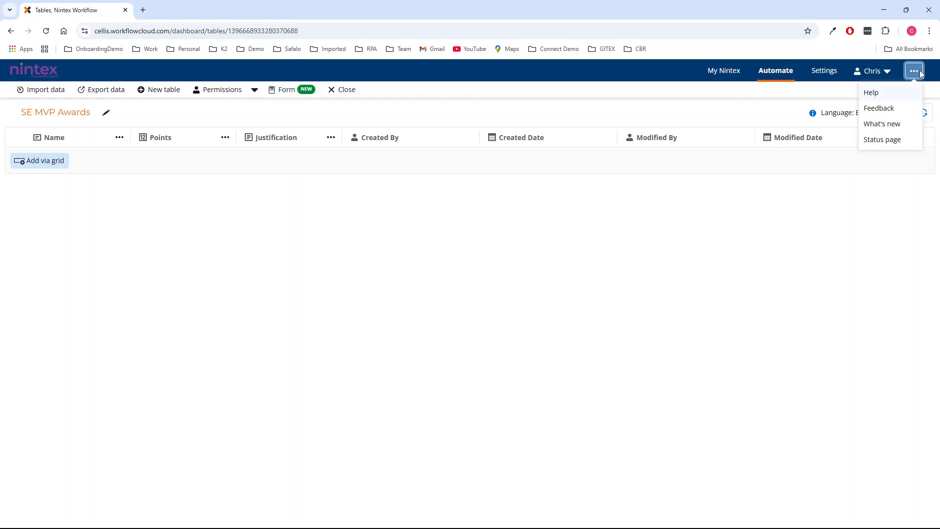
{"action": "left_click", "coordinate": [896, 125]}
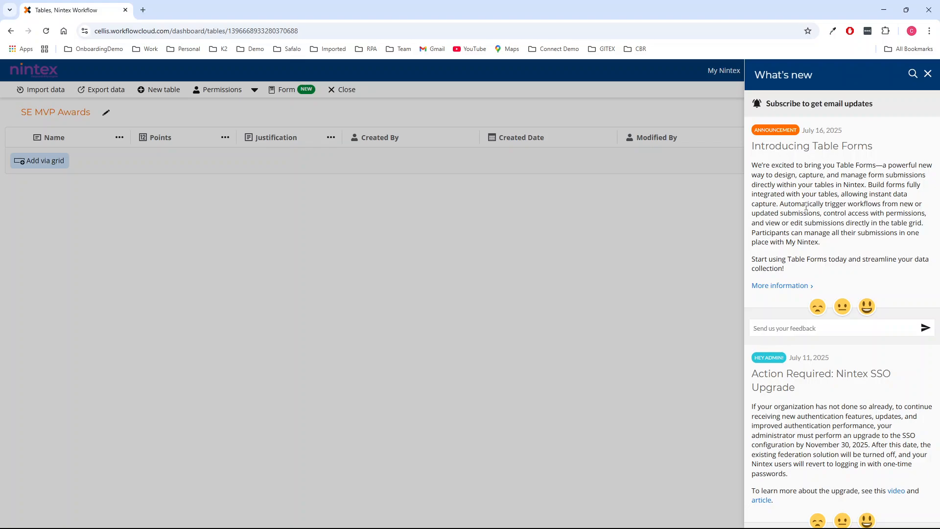
{"action": "left_click", "coordinate": [789, 286]}
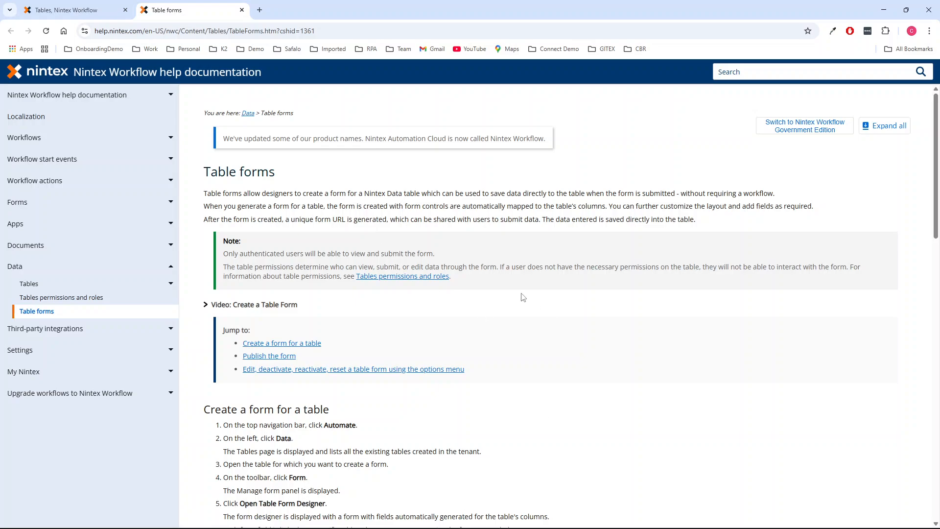
{"action": "scroll", "coordinate": [484, 347], "scroll_direction": "down", "scroll_amount": 3}
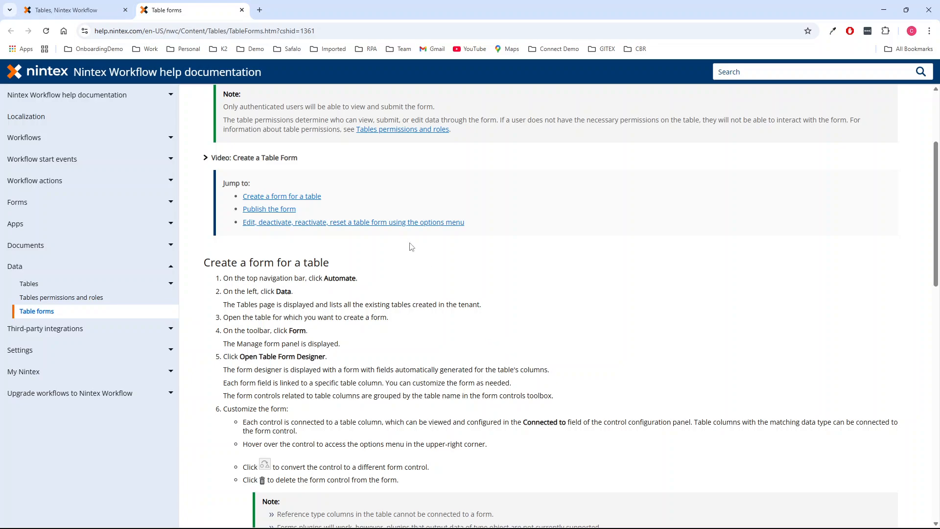
{"action": "left_click", "coordinate": [101, 3]}
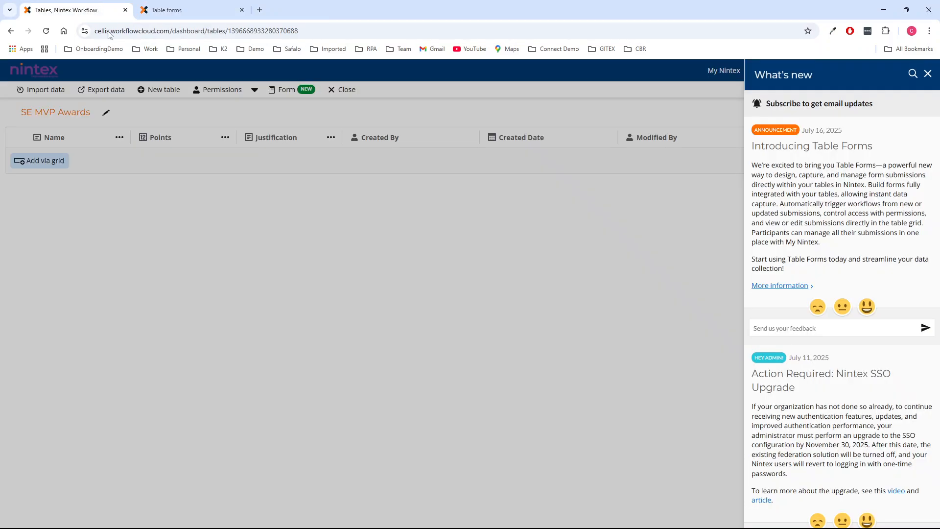
{"action": "left_click", "coordinate": [308, 223]}
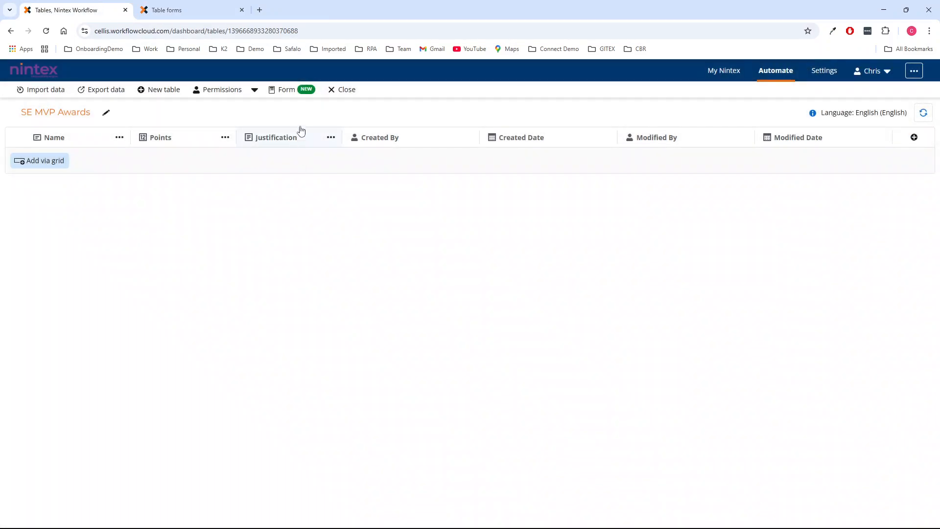
- Open the Table Form Designer for the table and expand the SE MVP Awards controls in the toolbox
{"action": "left_click", "coordinate": [302, 93]}
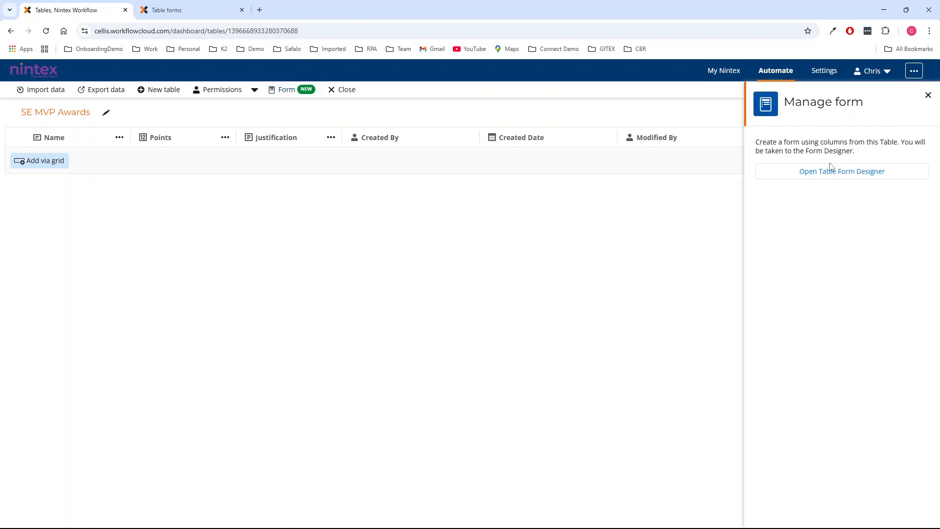
{"action": "left_click", "coordinate": [834, 172]}
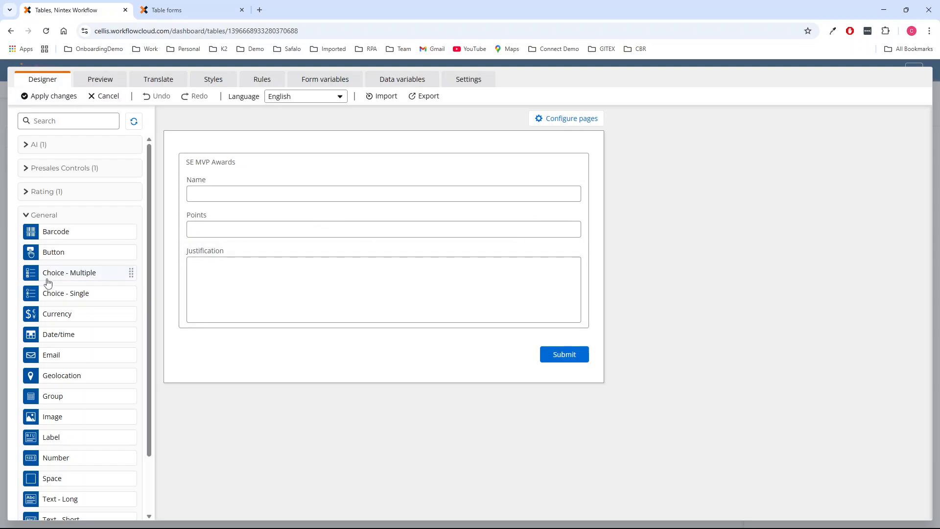
{"action": "scroll", "coordinate": [56, 260], "scroll_direction": "down", "scroll_amount": 1}
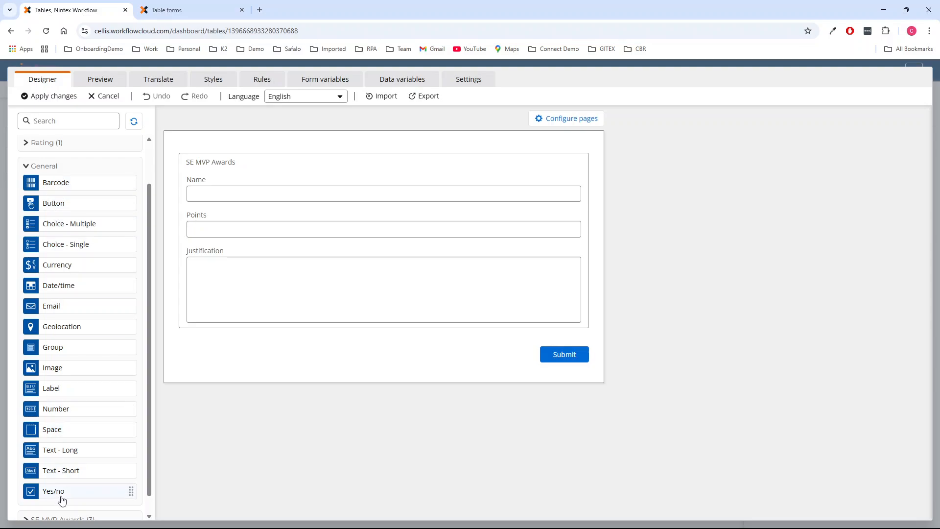
{"action": "scroll", "coordinate": [71, 343], "scroll_direction": "down", "scroll_amount": 1}
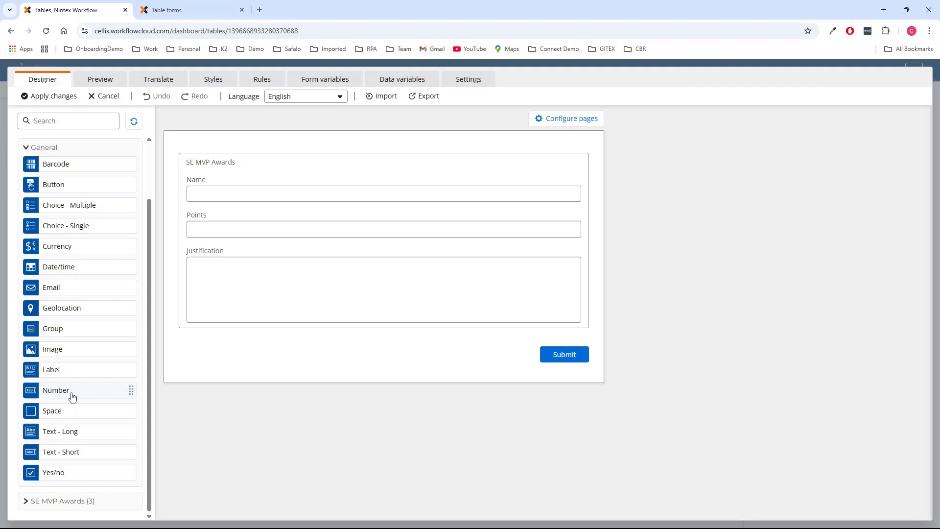
{"action": "left_click", "coordinate": [72, 501]}
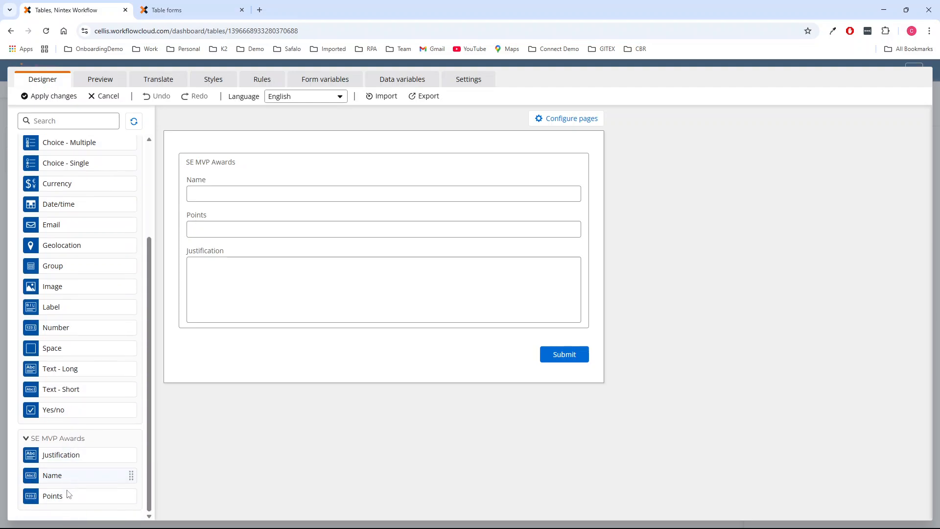
{"action": "scroll", "coordinate": [61, 441], "scroll_direction": "up", "scroll_amount": 2}
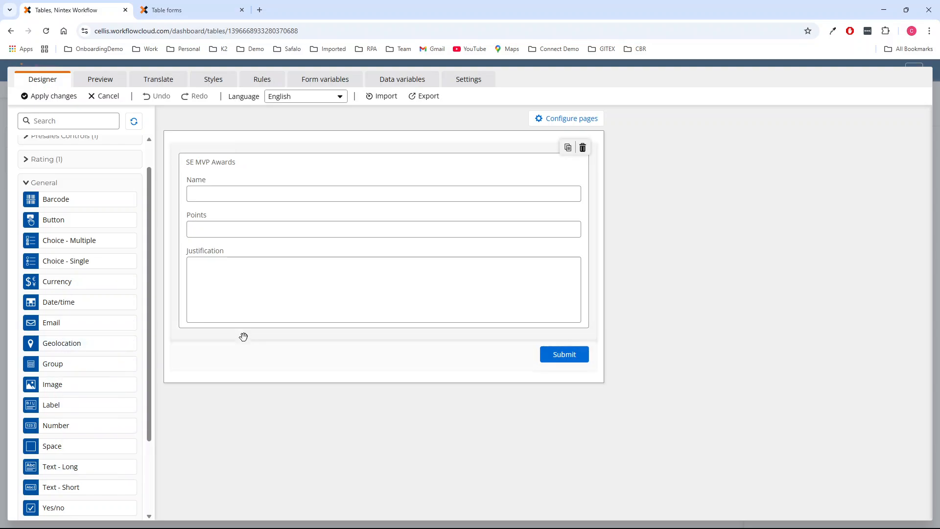
- Examine the configuration settings of the form's Name control
{"action": "left_click", "coordinate": [289, 190]}
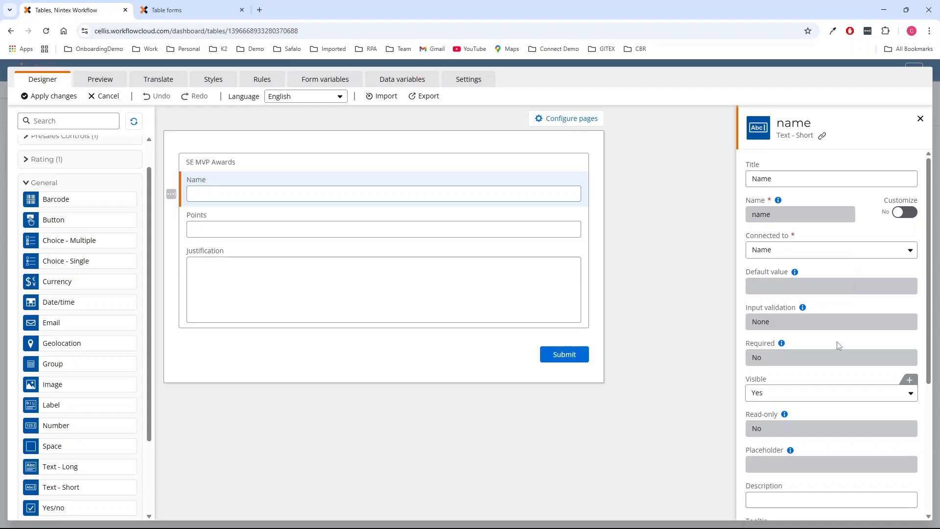
{"action": "scroll", "coordinate": [838, 369], "scroll_direction": "down", "scroll_amount": 1}
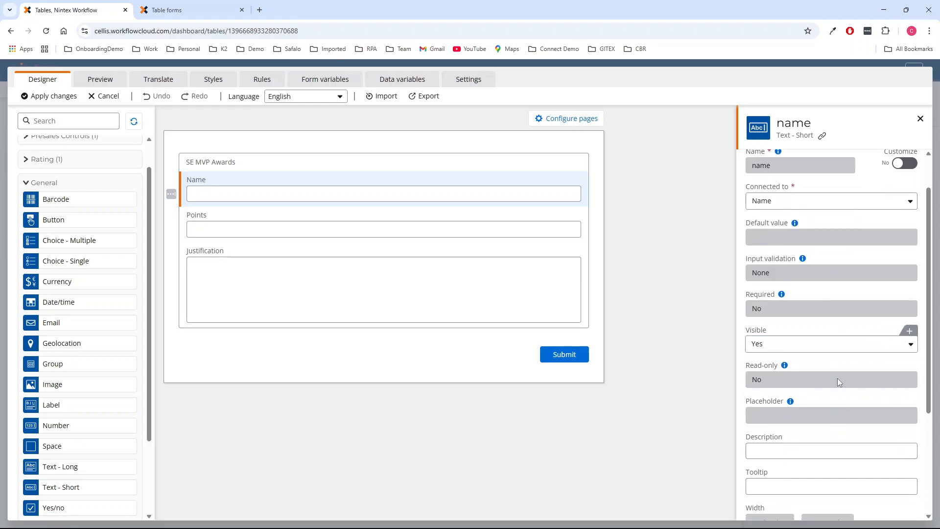
{"action": "scroll", "coordinate": [838, 426], "scroll_direction": "down", "scroll_amount": 2}
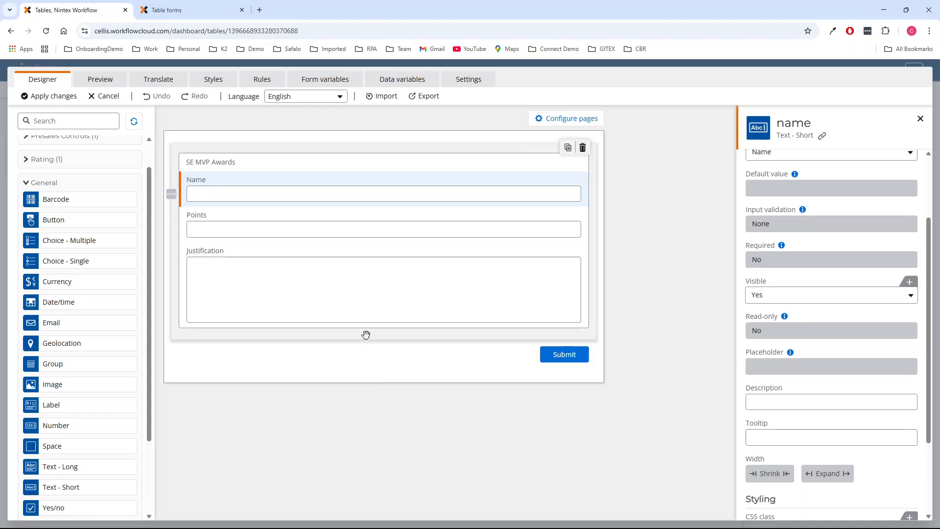
- Format the SE MVP Awards group header text as bold at font size 18
{"action": "left_click", "coordinate": [228, 148]}
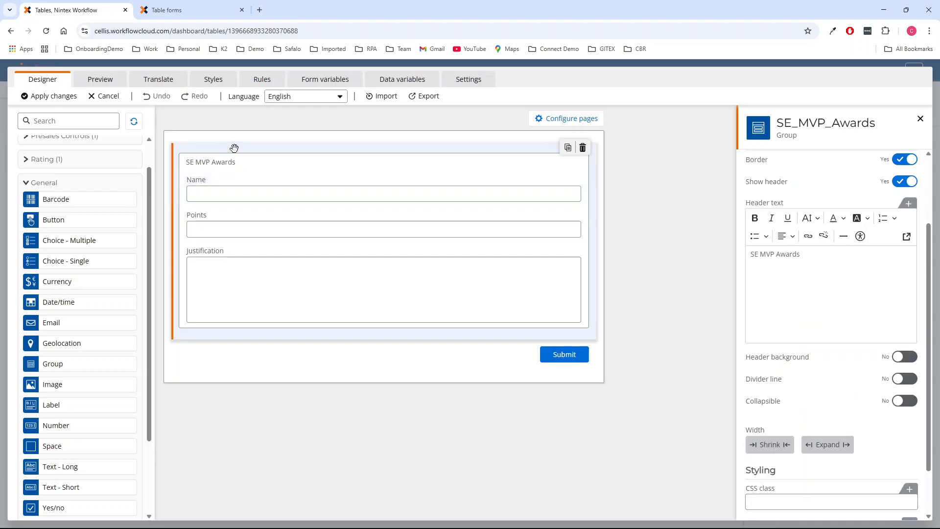
{"action": "left_click_drag", "start_coordinate": [858, 279], "coordinate": [741, 283]}
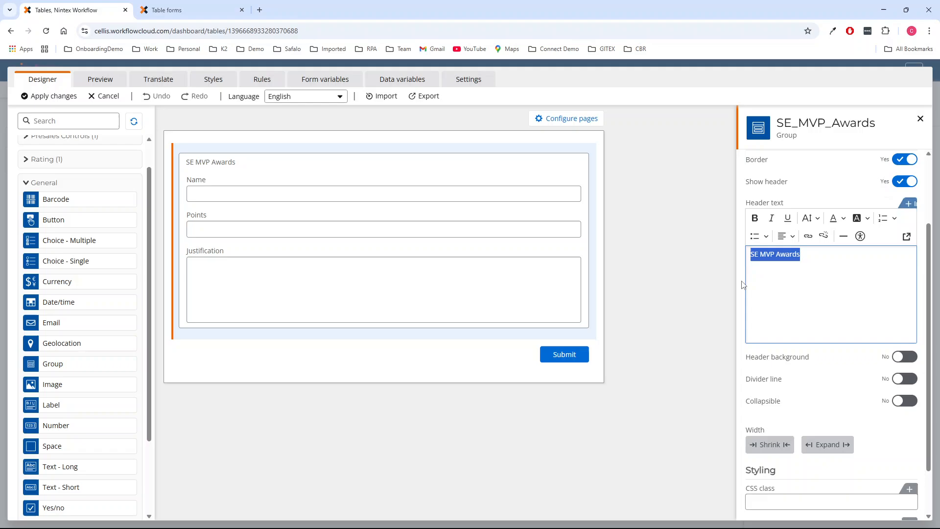
{"action": "left_click", "coordinate": [810, 218]}
{"action": "scroll", "coordinate": [831, 279], "scroll_direction": "down", "scroll_amount": 1}
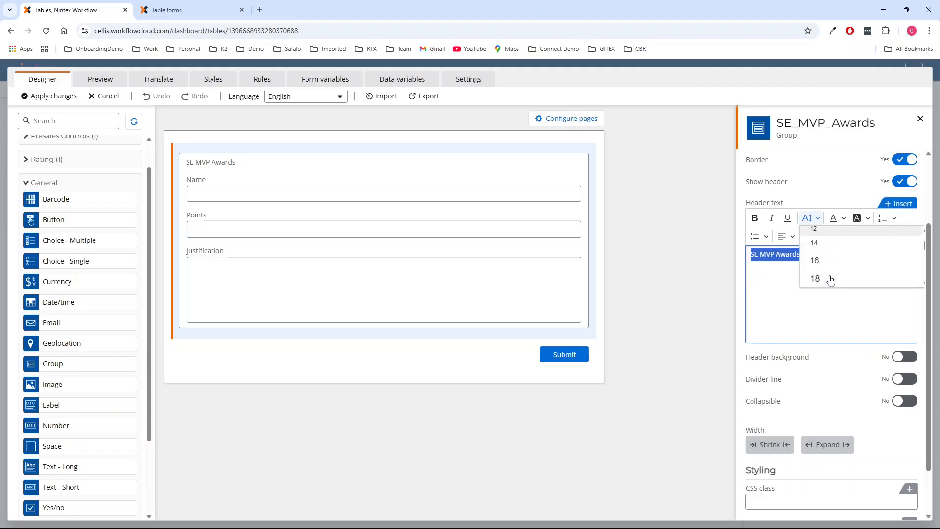
{"action": "left_click", "coordinate": [831, 279]}
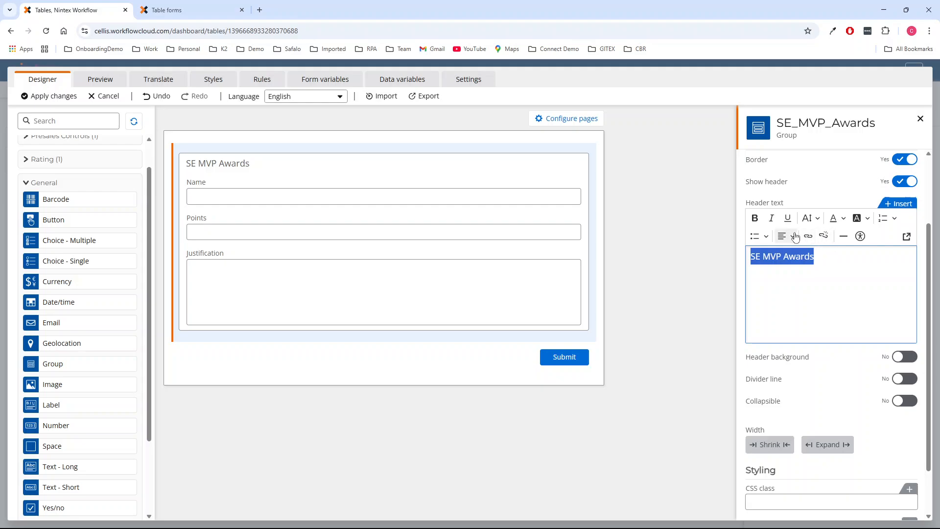
{"action": "left_click", "coordinate": [754, 218]}
{"action": "left_click", "coordinate": [664, 297]}
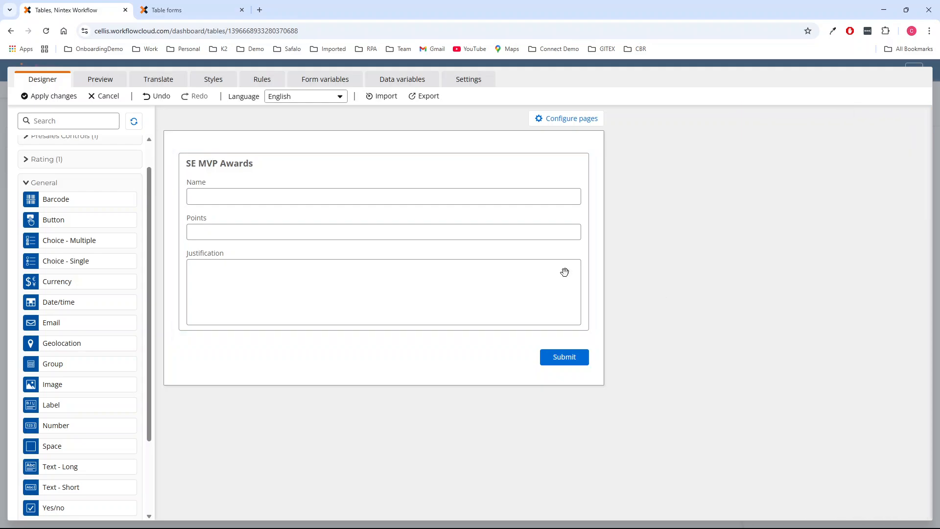
- Set the Justification control's height to Small and apply the form changes
{"action": "left_click", "coordinate": [229, 299]}
{"action": "scroll", "coordinate": [795, 362], "scroll_direction": "down", "scroll_amount": 3}
{"action": "left_click", "coordinate": [790, 342]}
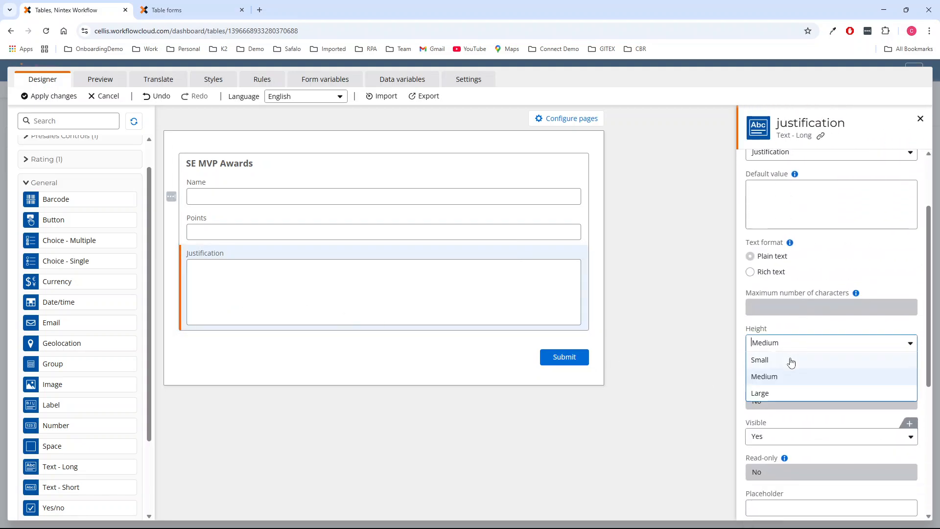
{"action": "left_click", "coordinate": [791, 361]}
{"action": "left_click", "coordinate": [698, 293]}
{"action": "left_click", "coordinate": [489, 347]}
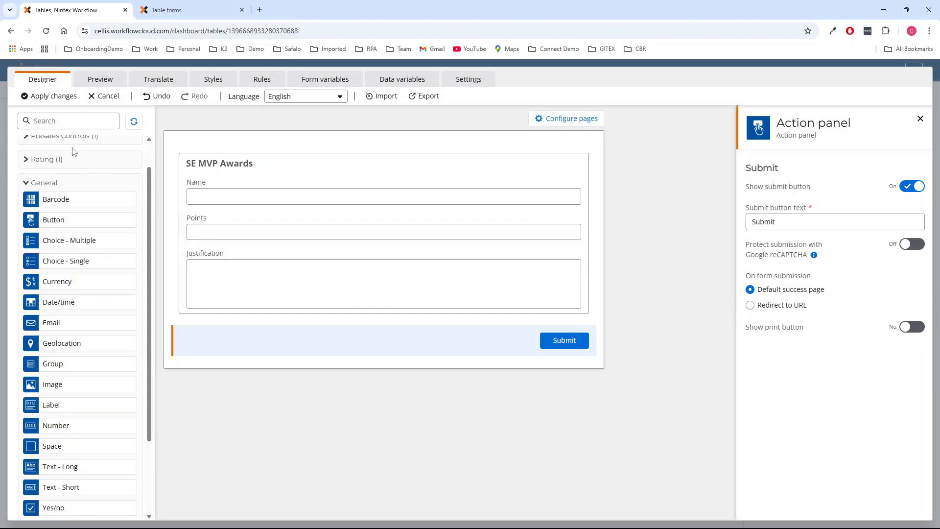
{"action": "left_click", "coordinate": [62, 100]}
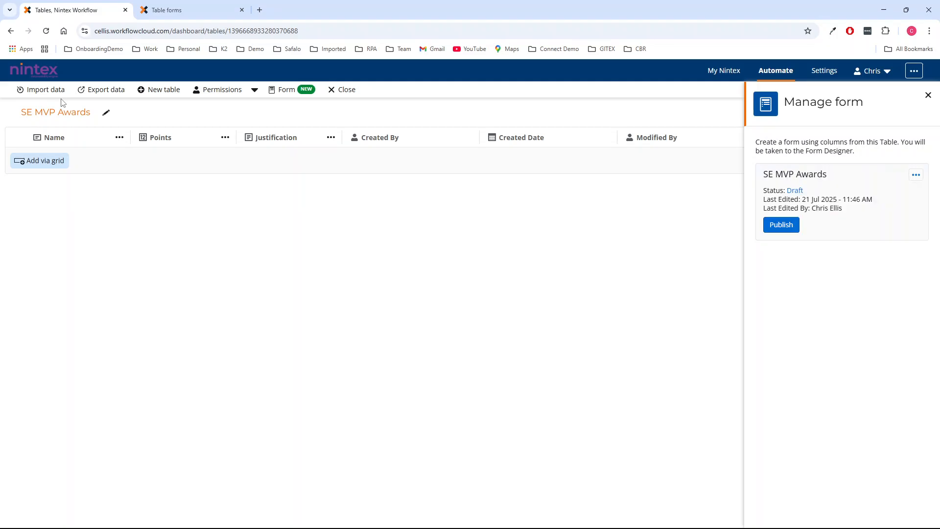
- Publish the SE MVP Awards form as available in My Nintex and open its runtime page
{"action": "left_click", "coordinate": [788, 228]}
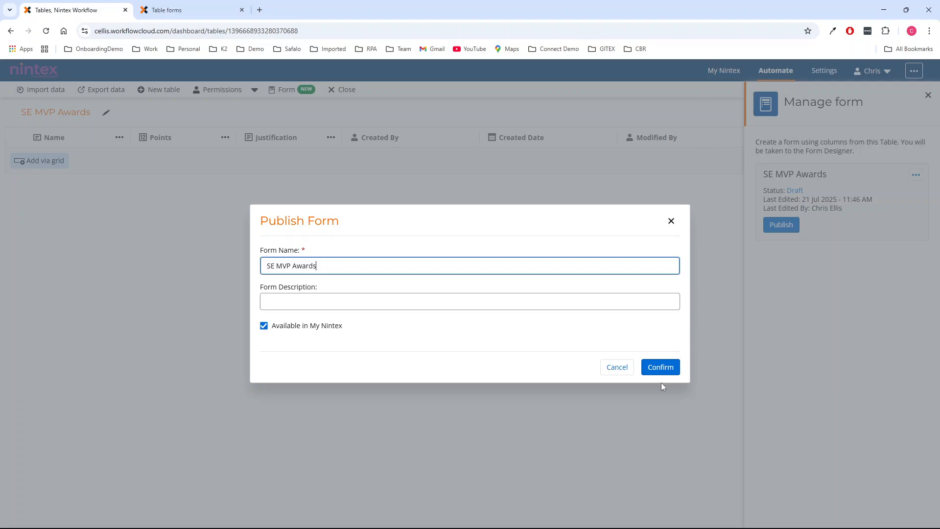
{"action": "left_click", "coordinate": [663, 370]}
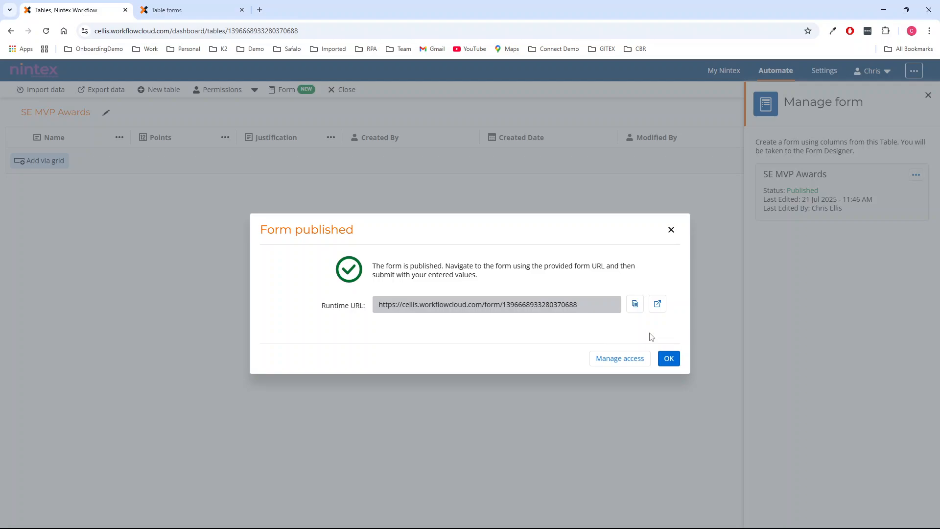
{"action": "left_click", "coordinate": [658, 306]}
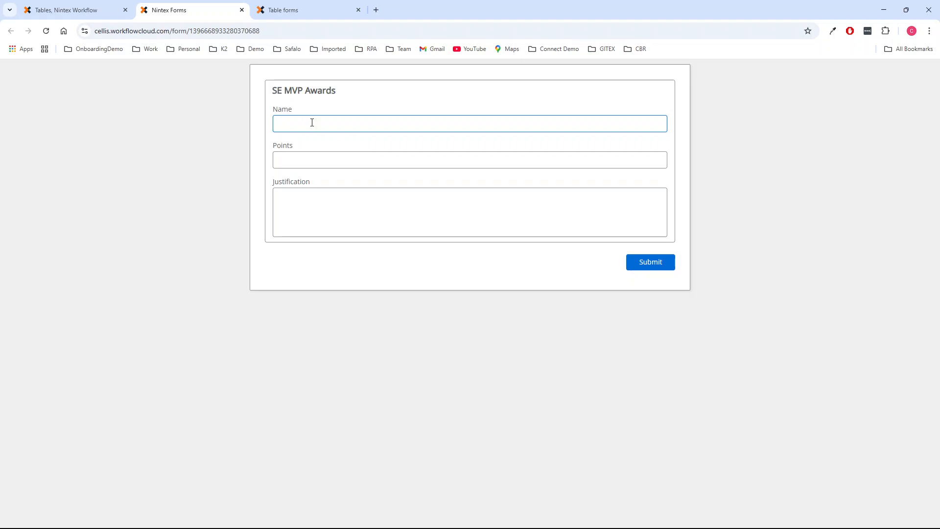
- Enter the nominee's full name, test the Points limit with 19, and set Points to 10
{"action": "type", "text": "John Smith"}
{"action": "key", "text": "Tab"}
{"action": "type", "text": "1"}
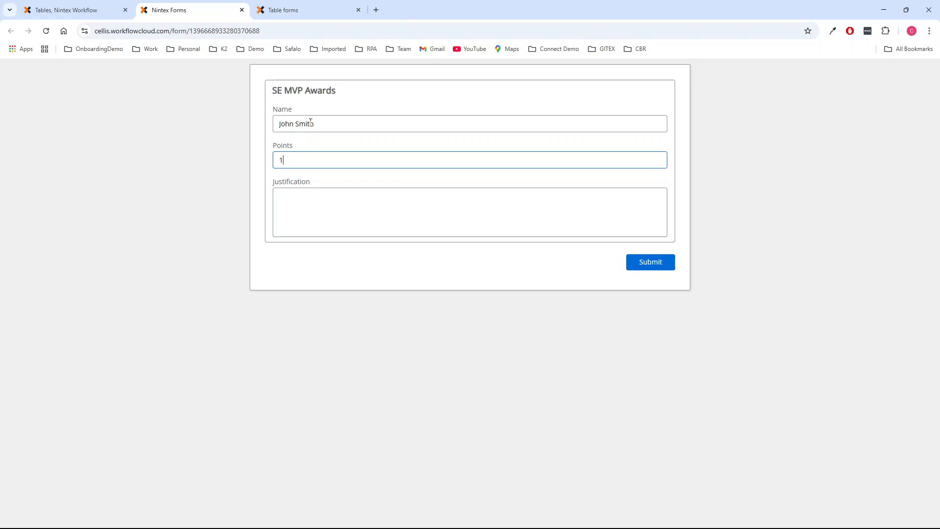
{"action": "type", "text": "99"}
{"action": "key", "text": "Tab"}
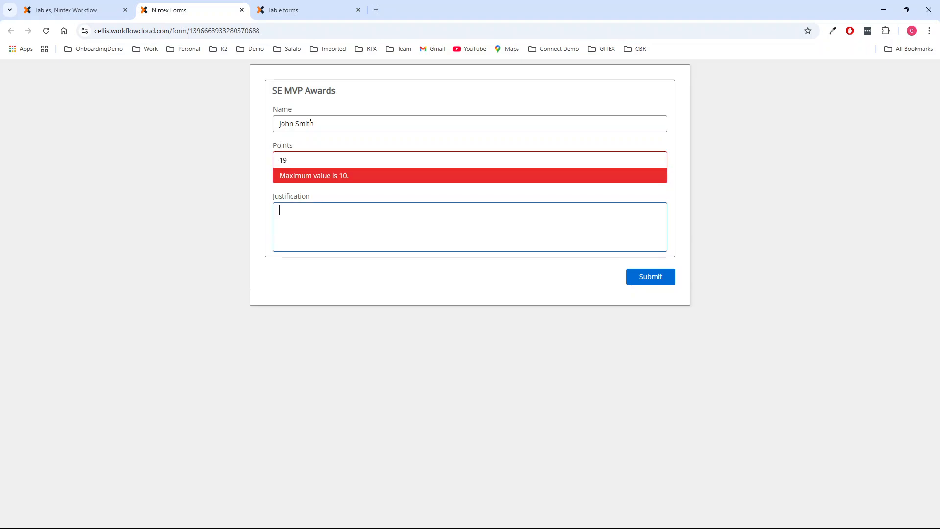
{"action": "key", "text": "shift+Tab"}
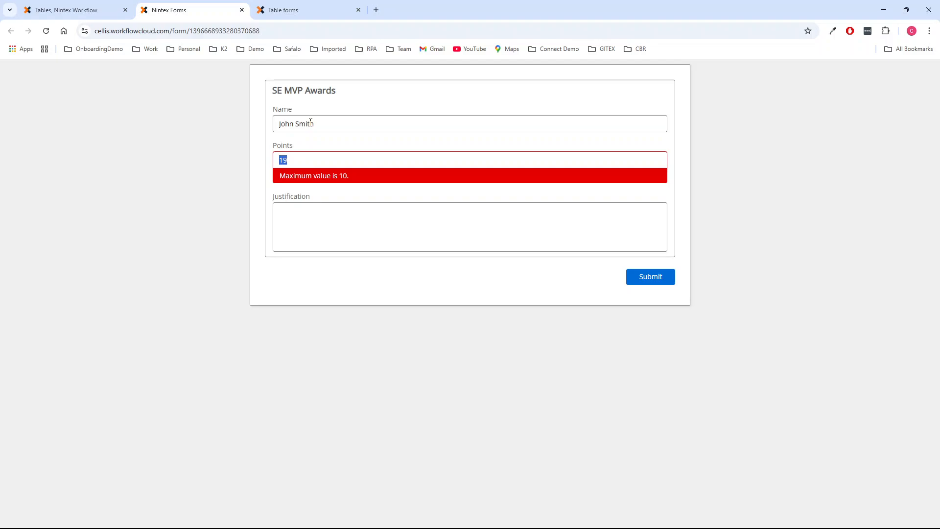
{"action": "type", "text": "10"}
{"action": "key", "text": "Tab"}
- Enter the justification "For an amazing demo to our huge customer and for being a top bloke!" and submit the form
{"action": "type", "text": "For an"}
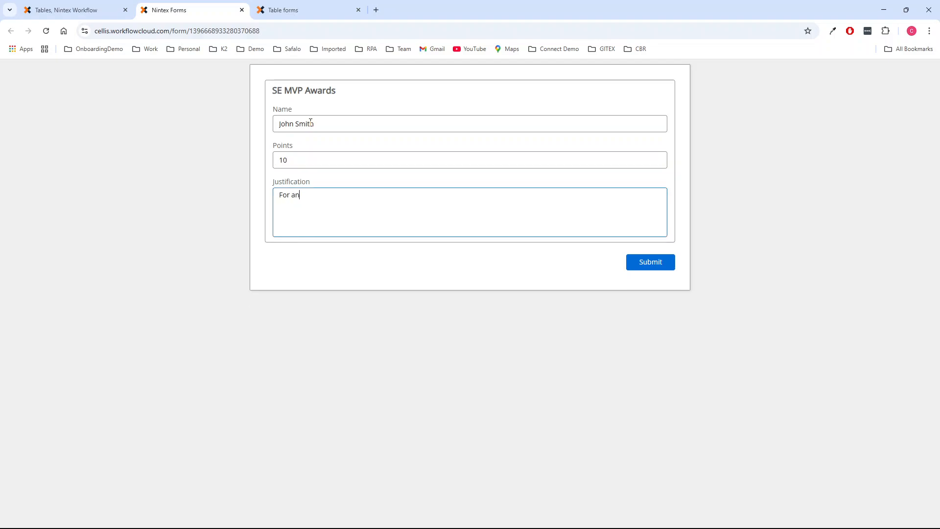
{"action": "type", "text": " amazinf"}
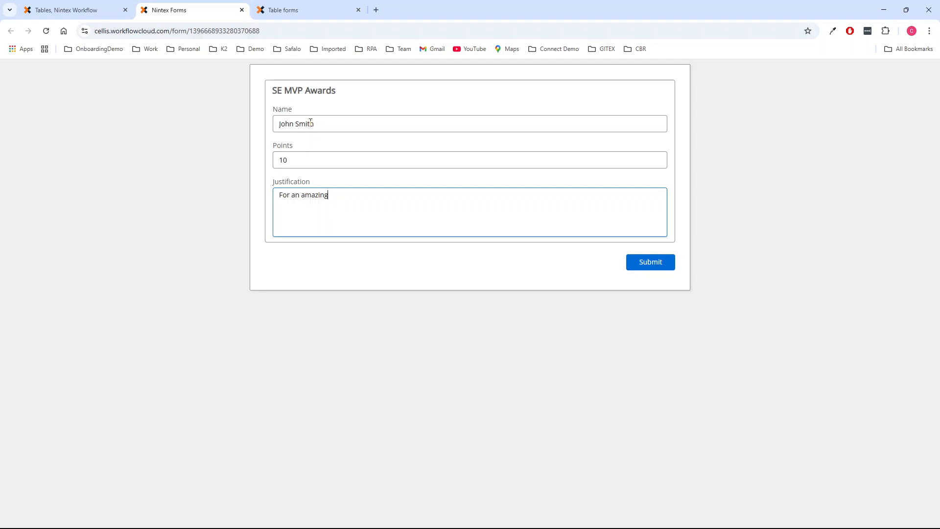
{"action": "type", "text": " demo to t"}
{"action": "key", "text": "BackSpace"}
{"action": "type", "text": "our huge customer and for being a top"}
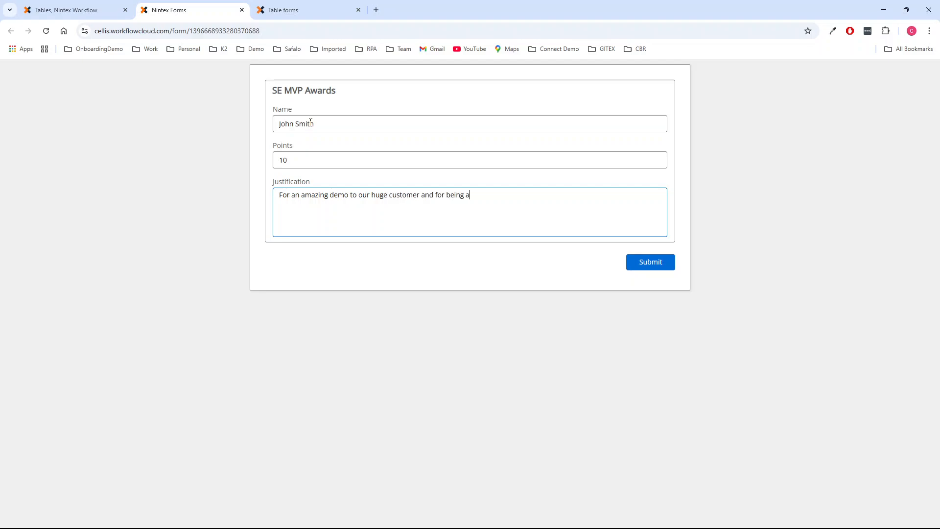
{"action": "type", "text": " bloke!"}
{"action": "left_click", "coordinate": [656, 262]}
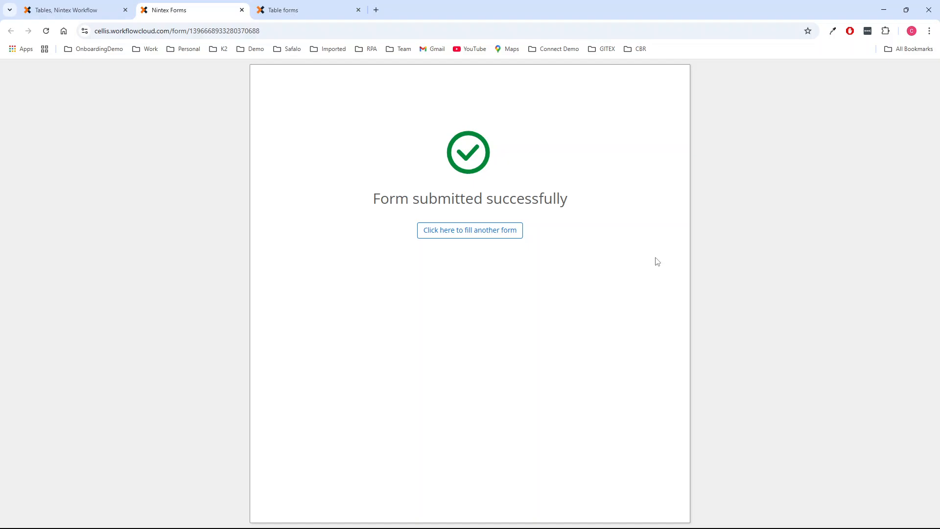
- Return to the SE MVP Awards table and refresh its rows to check the submitted entry
{"action": "left_click", "coordinate": [449, 230]}
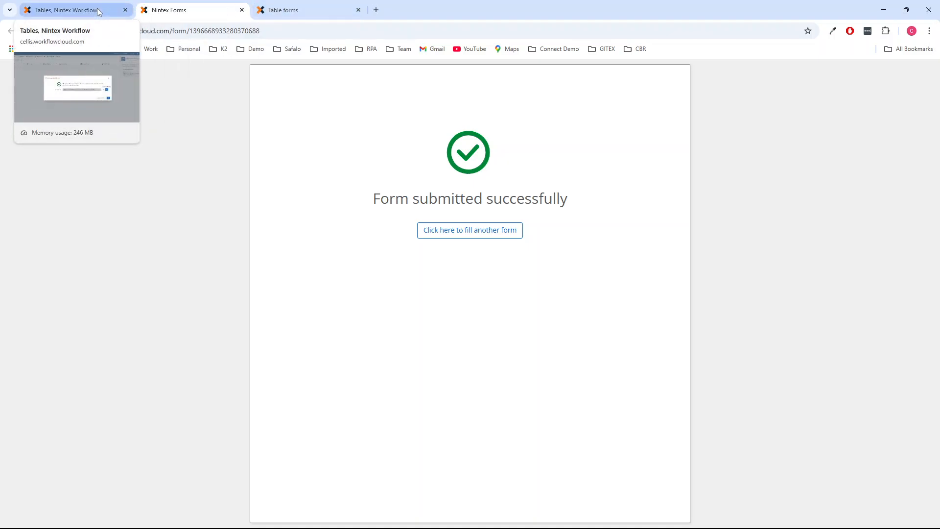
{"action": "left_click", "coordinate": [242, 10]}
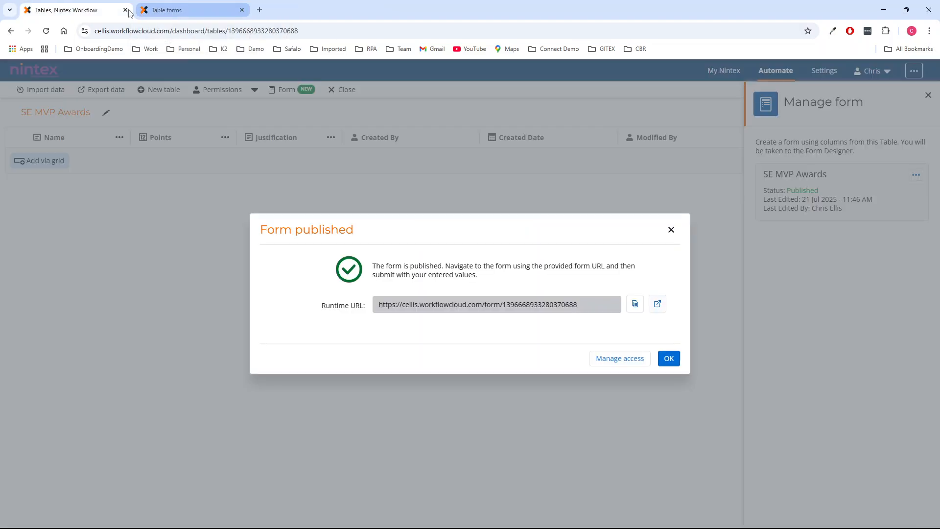
{"action": "left_click", "coordinate": [666, 361]}
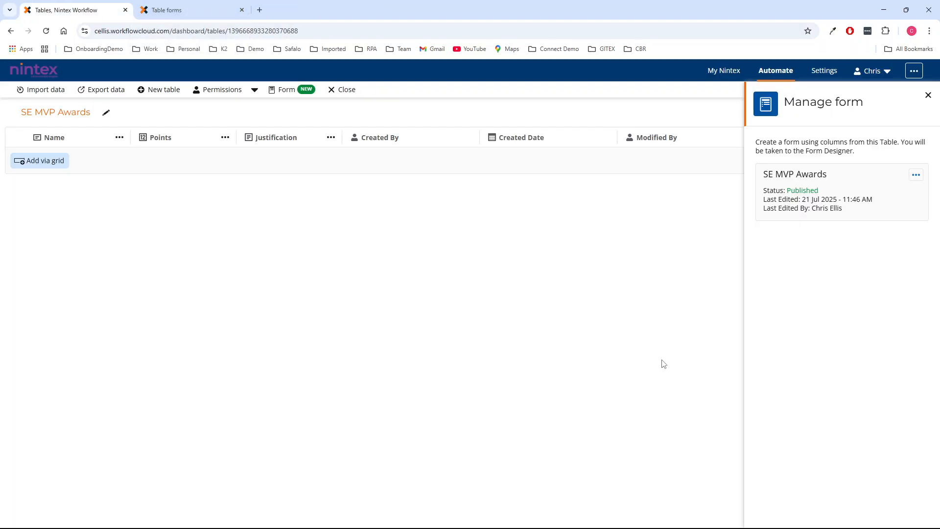
{"action": "left_click", "coordinate": [927, 95]}
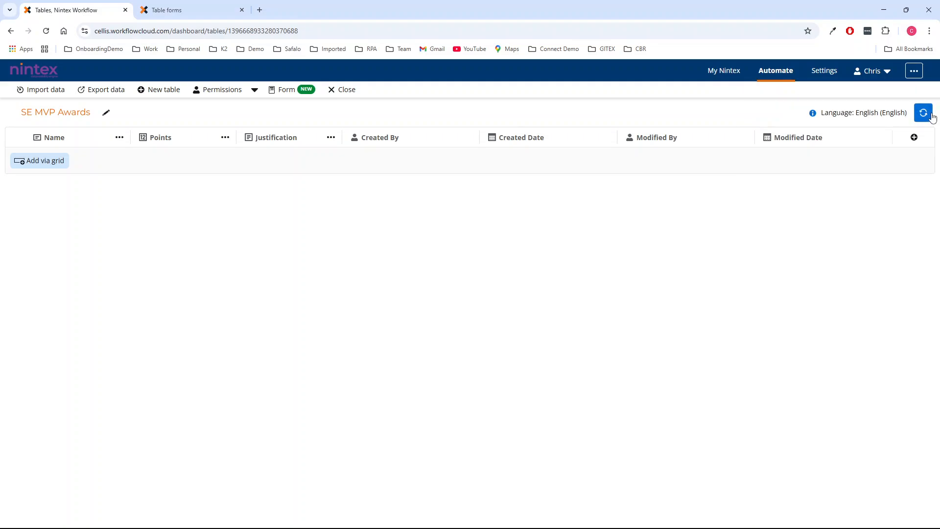
{"action": "left_click", "coordinate": [932, 117]}
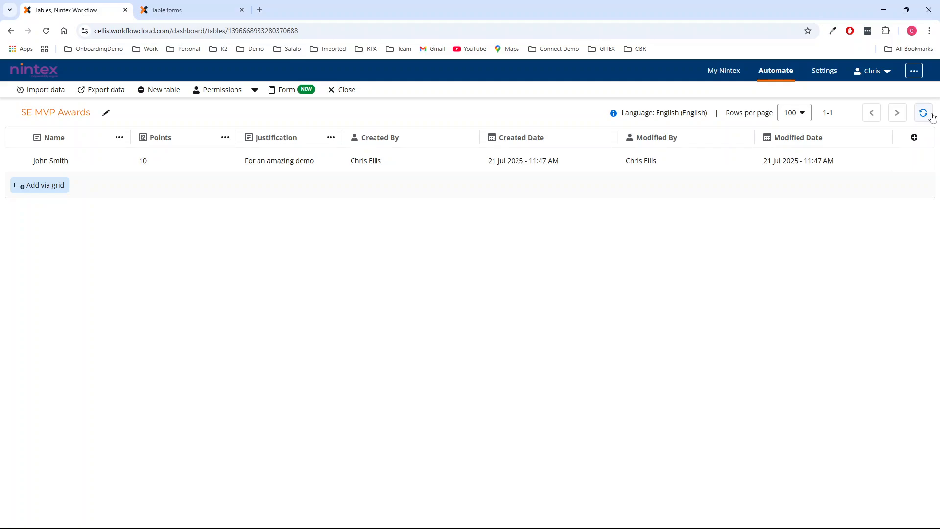
{"action": "left_click", "coordinate": [55, 162]}
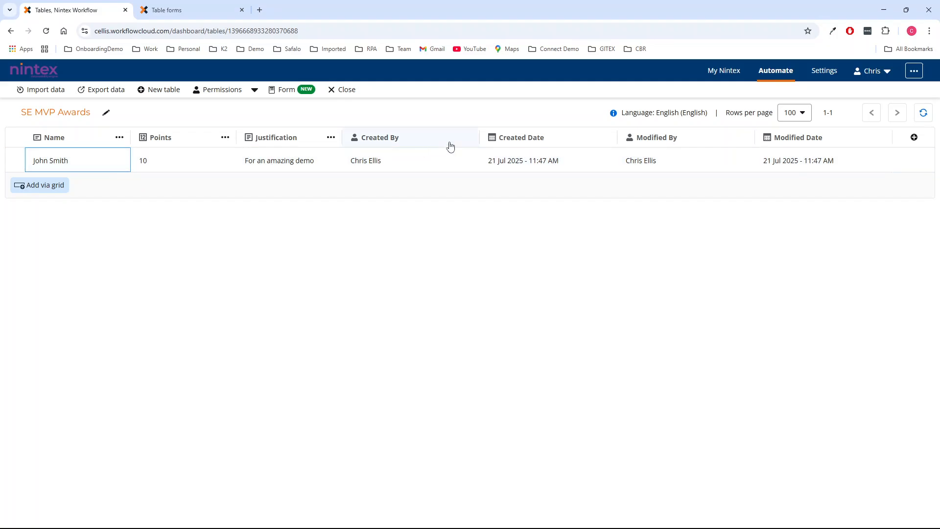
- Create a new workflow using the Drag and drop starting option
{"action": "left_click", "coordinate": [773, 81]}
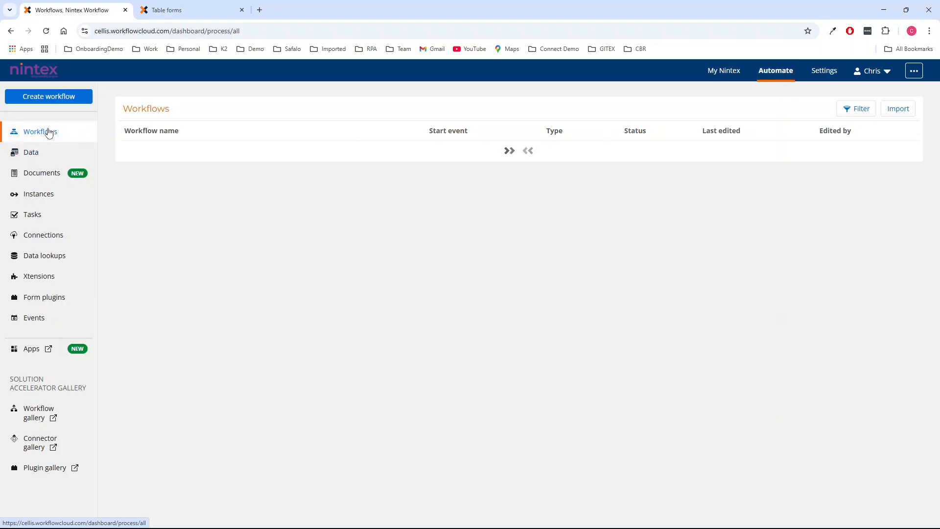
{"action": "left_click", "coordinate": [26, 98]}
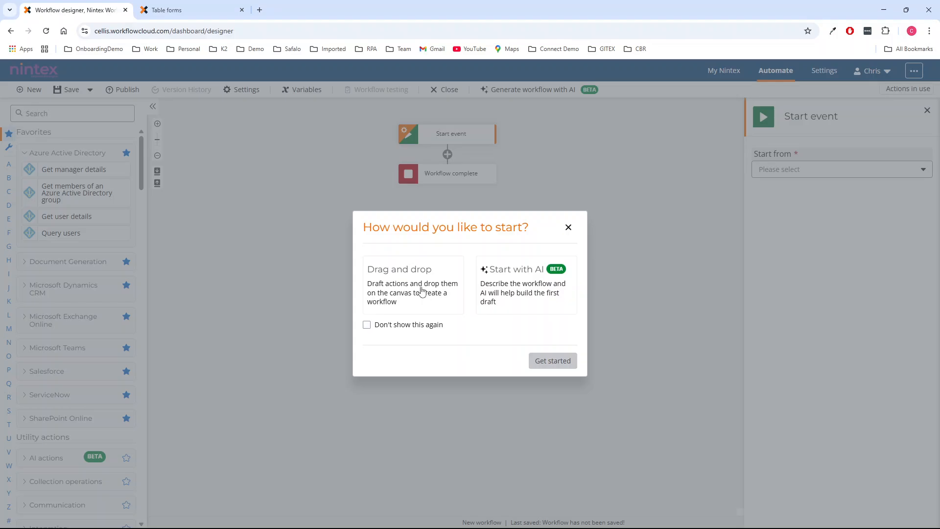
{"action": "left_click", "coordinate": [421, 292]}
{"action": "left_click", "coordinate": [553, 361]}
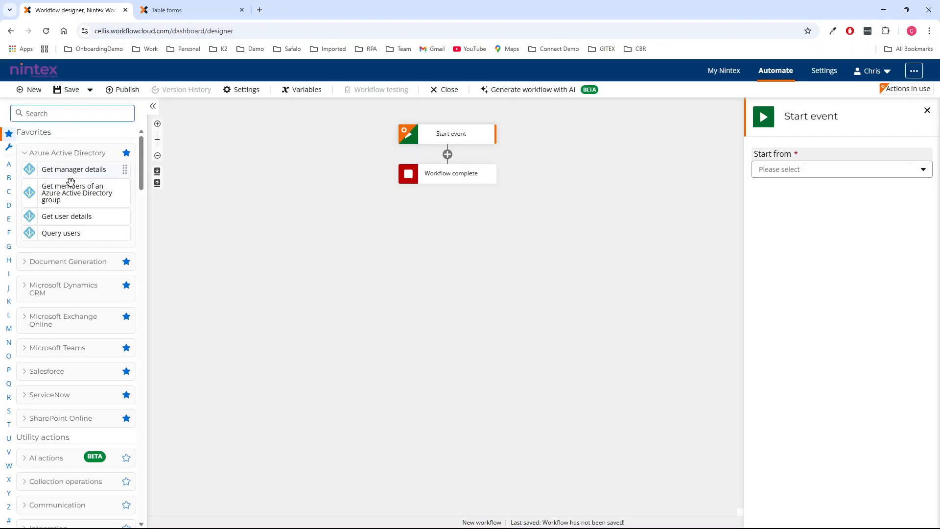
- Find the Tables actions and add Query a table between the start event and Workflow complete
{"action": "type", "text": "ta"}
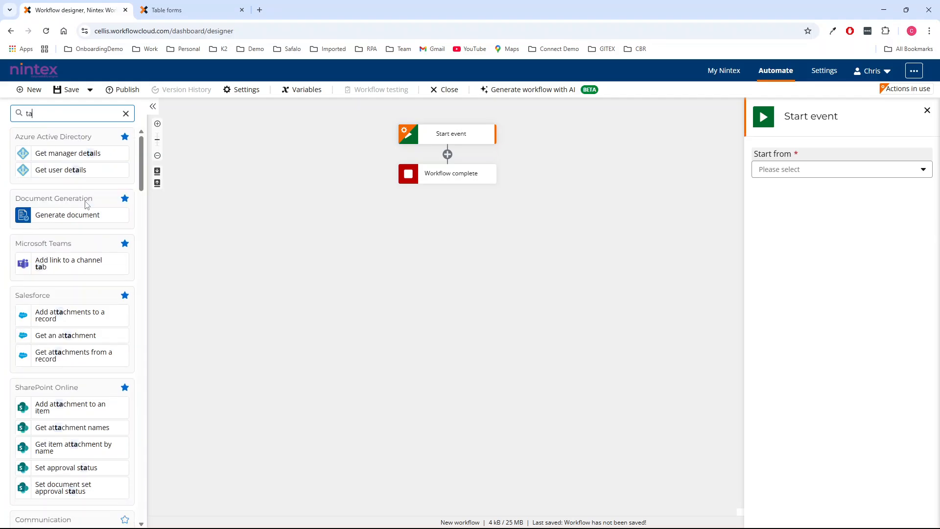
{"action": "type", "text": "bl"}
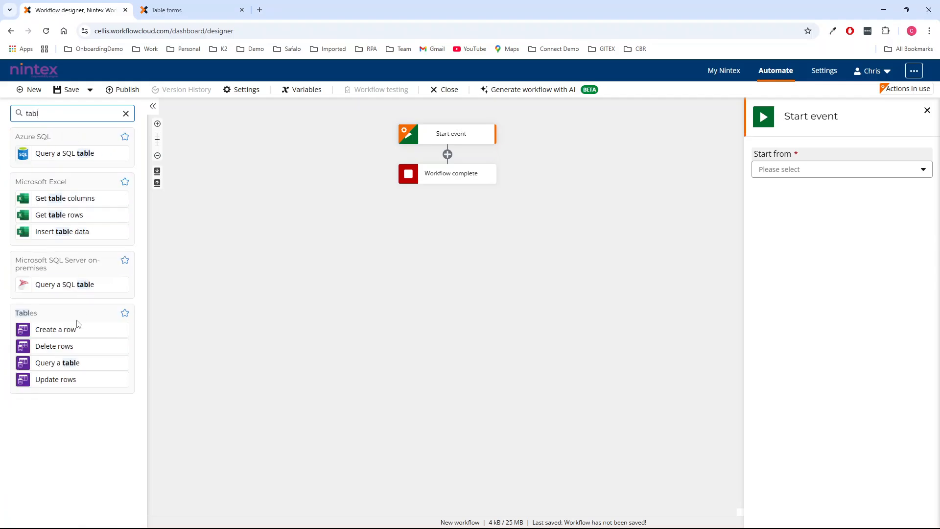
{"action": "left_click_drag", "start_coordinate": [55, 363], "coordinate": [445, 169]}
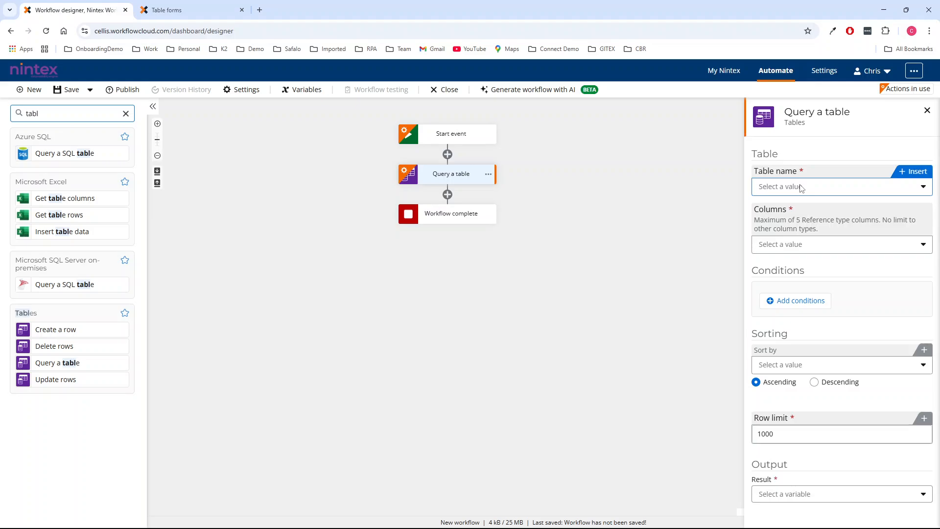
- Configure the Query a table action to read all columns of the SE MVP Awards table
{"action": "left_click", "coordinate": [801, 189]}
{"action": "left_click", "coordinate": [801, 235]}
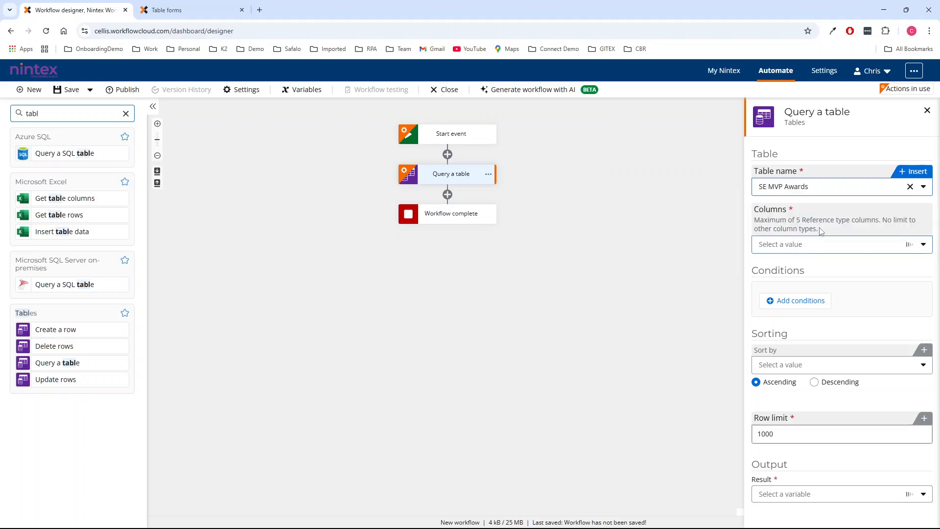
{"action": "left_click", "coordinate": [807, 245]}
{"action": "left_click", "coordinate": [807, 249]}
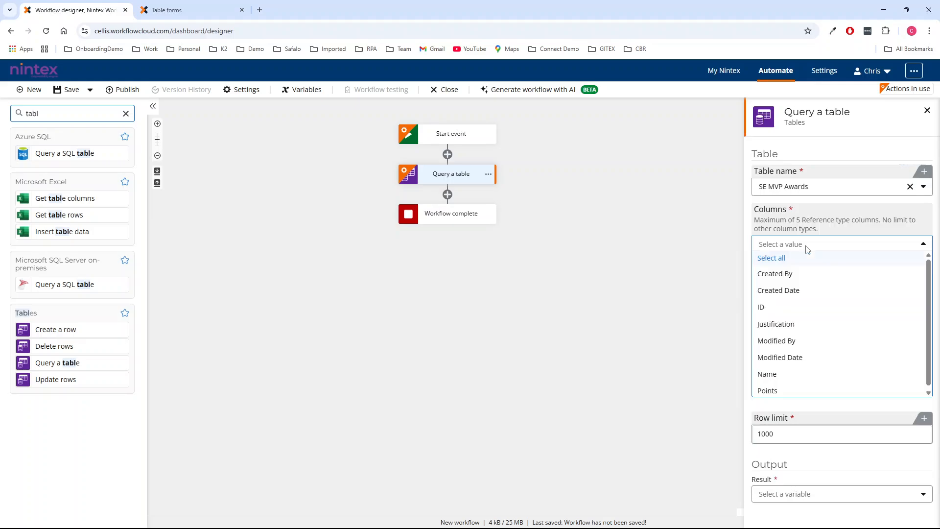
{"action": "left_click", "coordinate": [806, 256]}
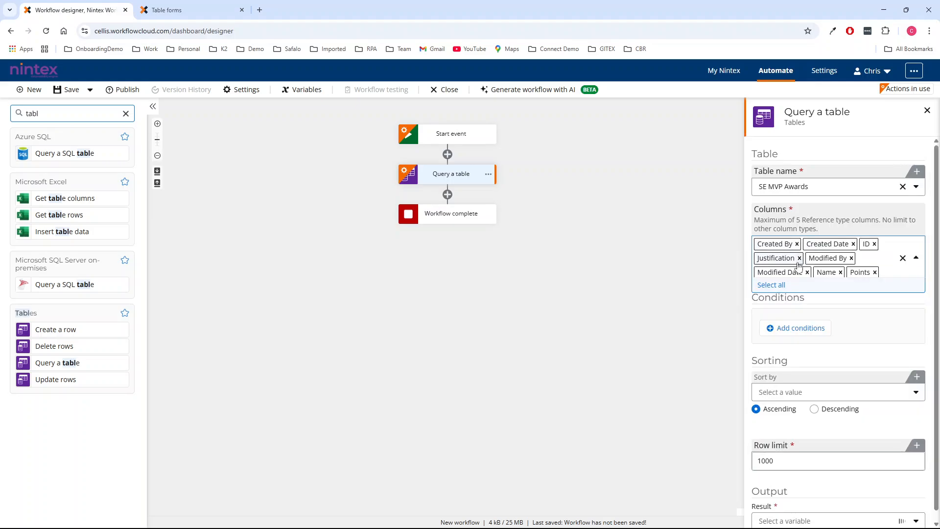
{"action": "left_click", "coordinate": [809, 359]}
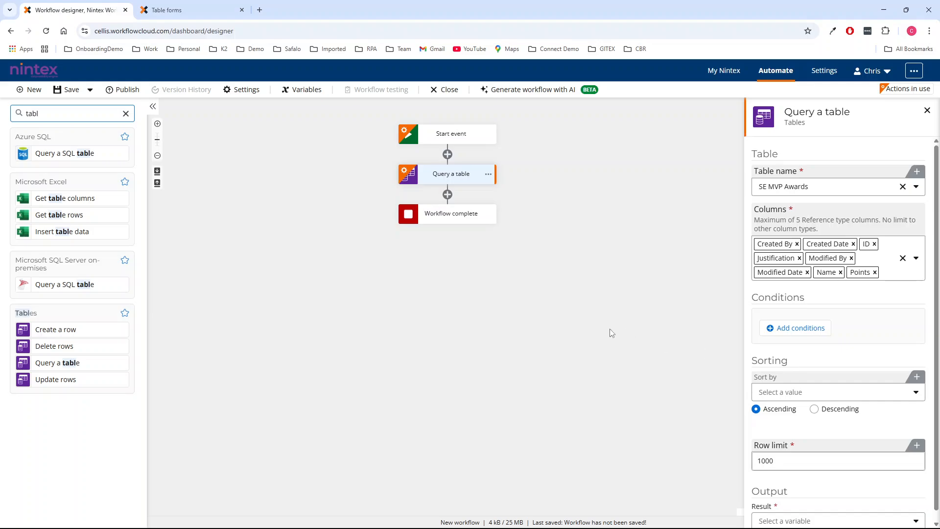